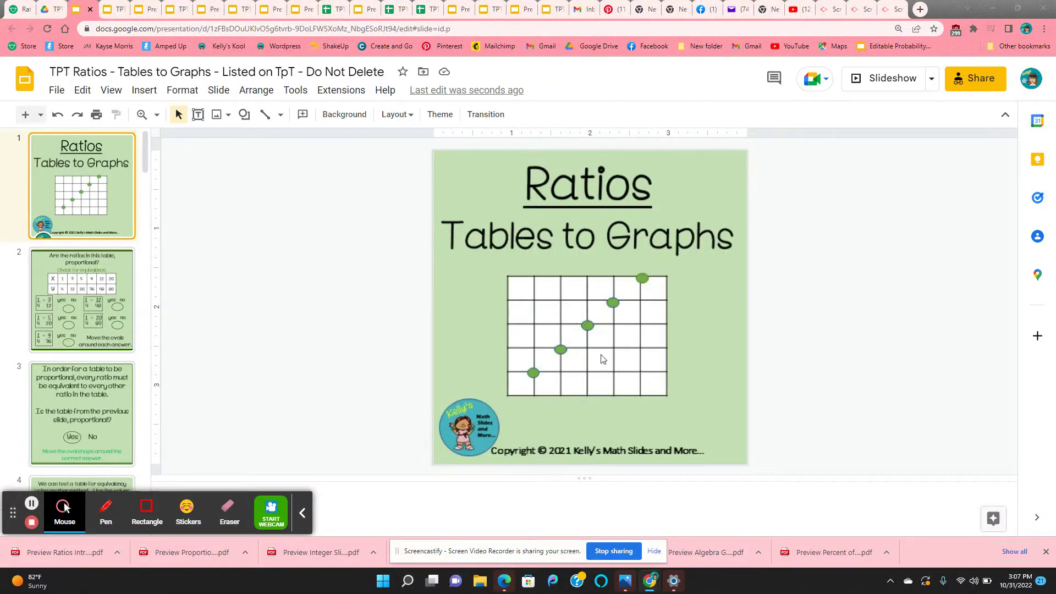
On slide 2, circle 'yes' beside 1/4 = 3/12 and 1/4 = 5/20, then go to slide 3
click(123, 275)
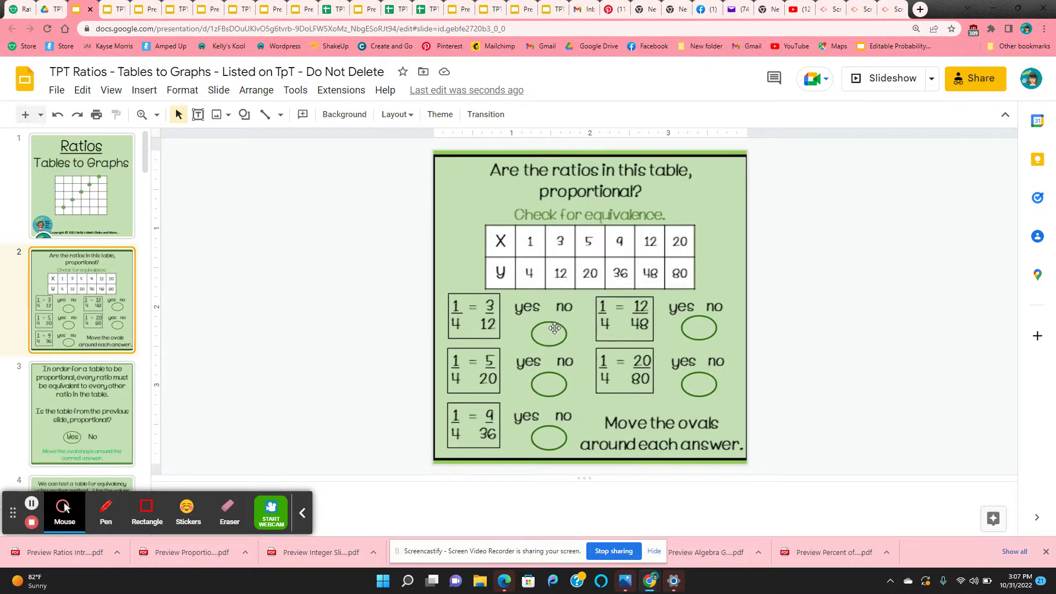
drag(554, 328, 532, 303)
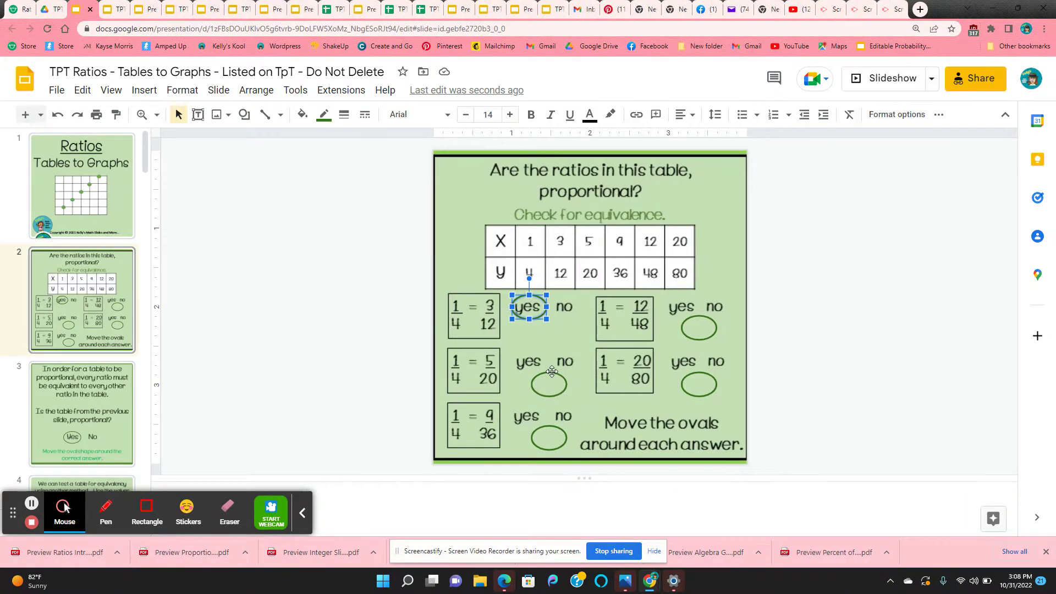
drag(551, 374, 532, 351)
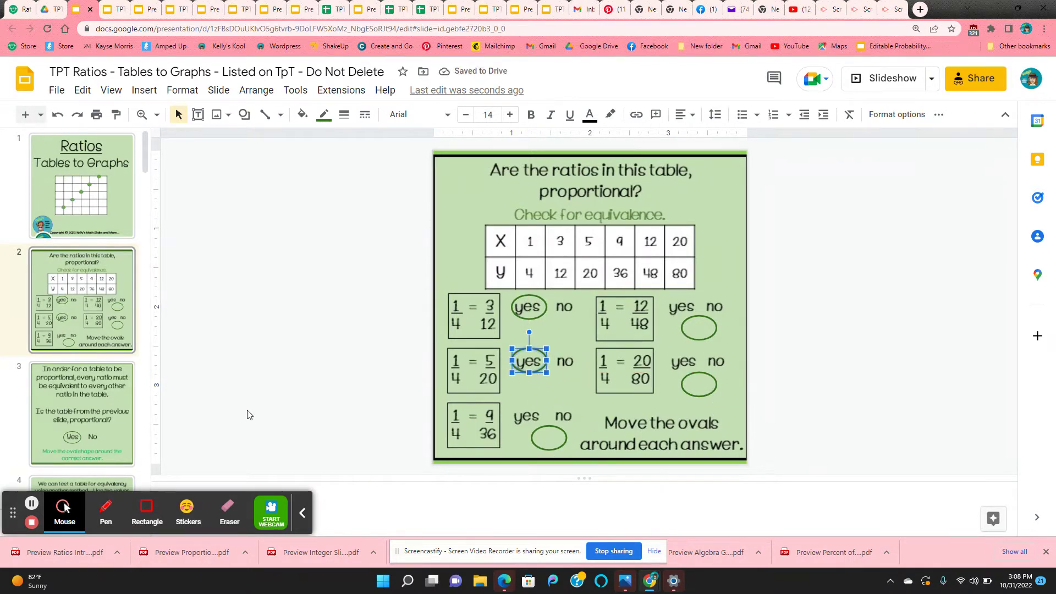
click(78, 421)
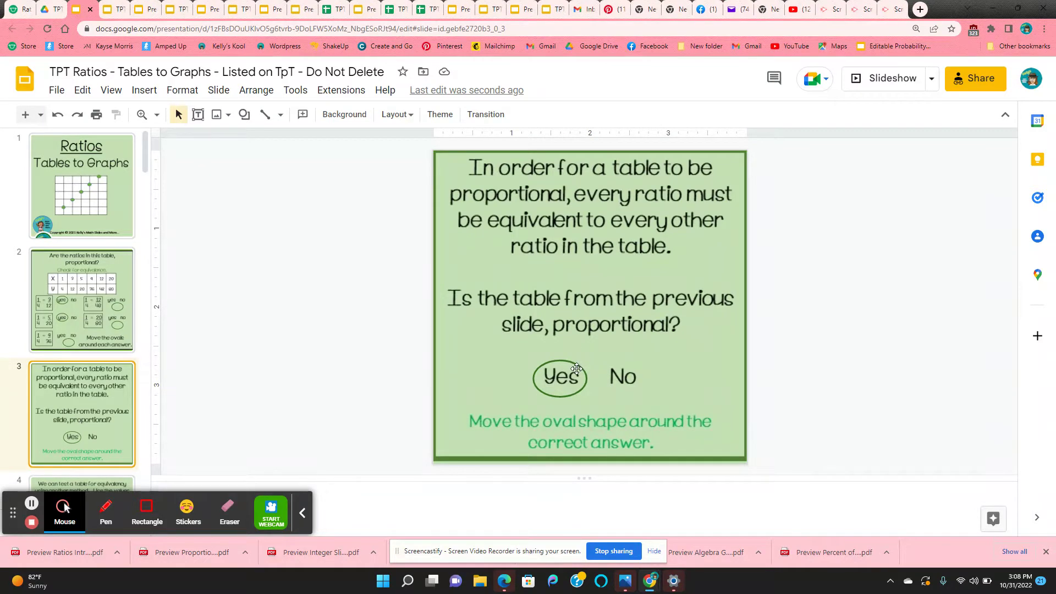
Keep slide 3's oval around 'Yes' and go to slide 4's ordered-pairs table
mouse_move(576, 368)
mouse_down()
mouse_move(612, 393)
mouse_move(579, 366)
mouse_up()
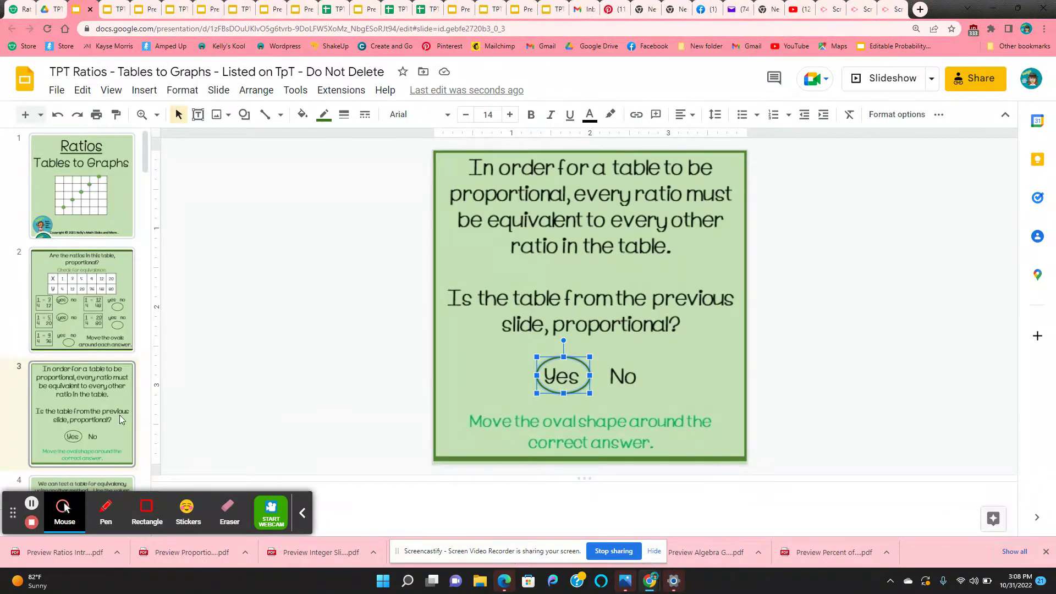
scroll(120, 414, down, 3)
click(103, 399)
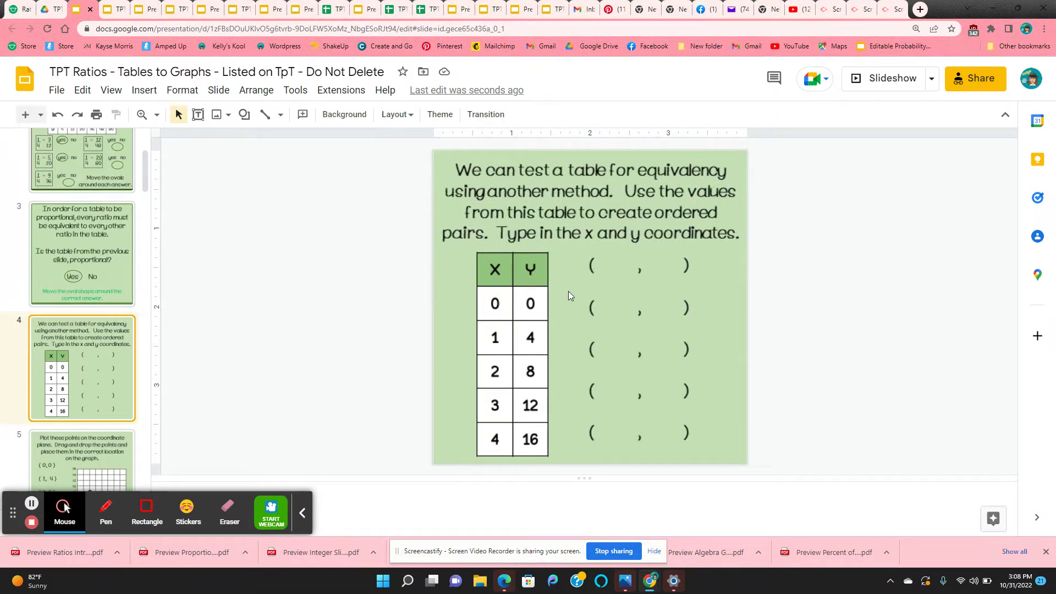
Enter 0 for both the x and y values of slide 4's first ordered pair
click(617, 265)
text(0)
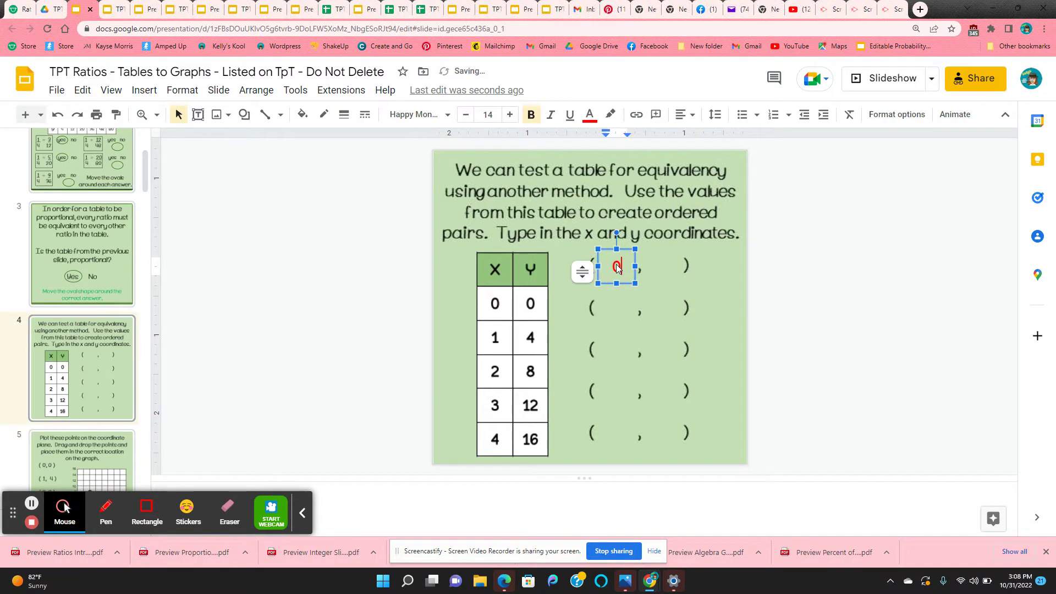
click(660, 270)
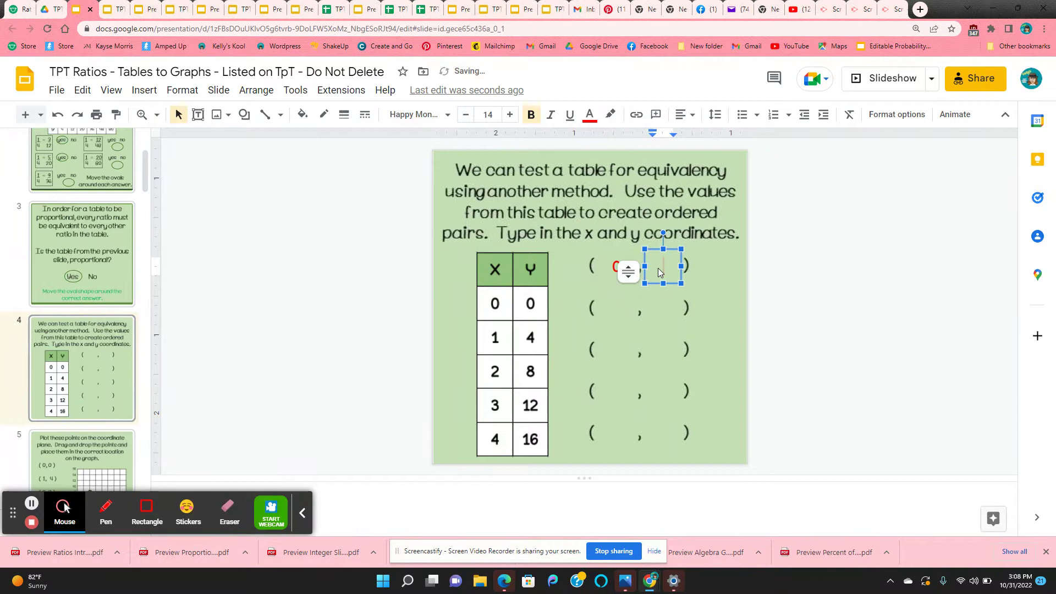
text(0)
scroll(112, 359, down, 3)
On slide 5, move the (0,0), (1,4) and (2,8) dots off the grid below the x-axis
click(62, 360)
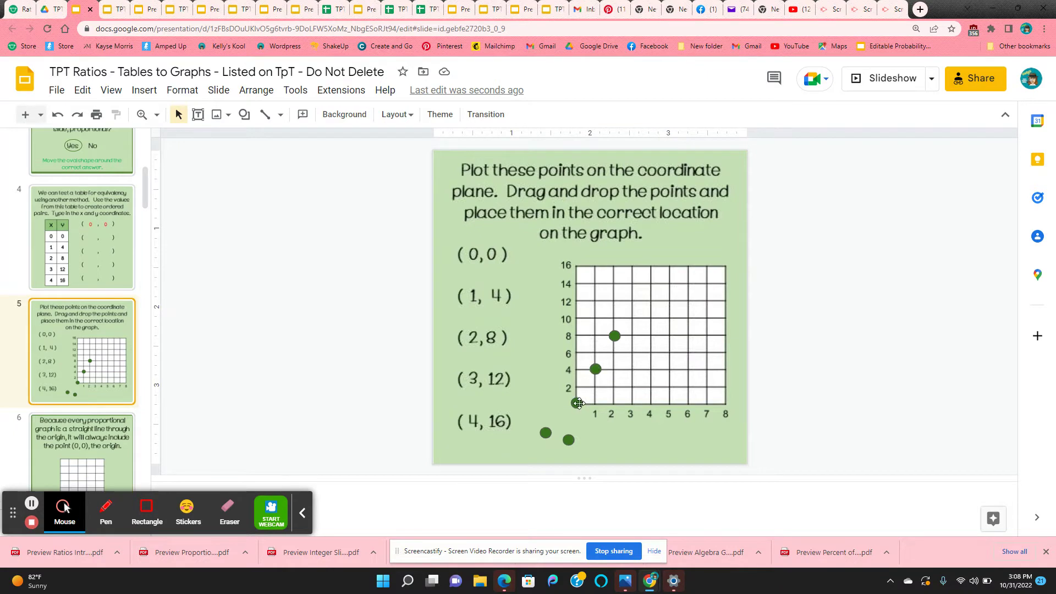
drag(579, 402, 593, 440)
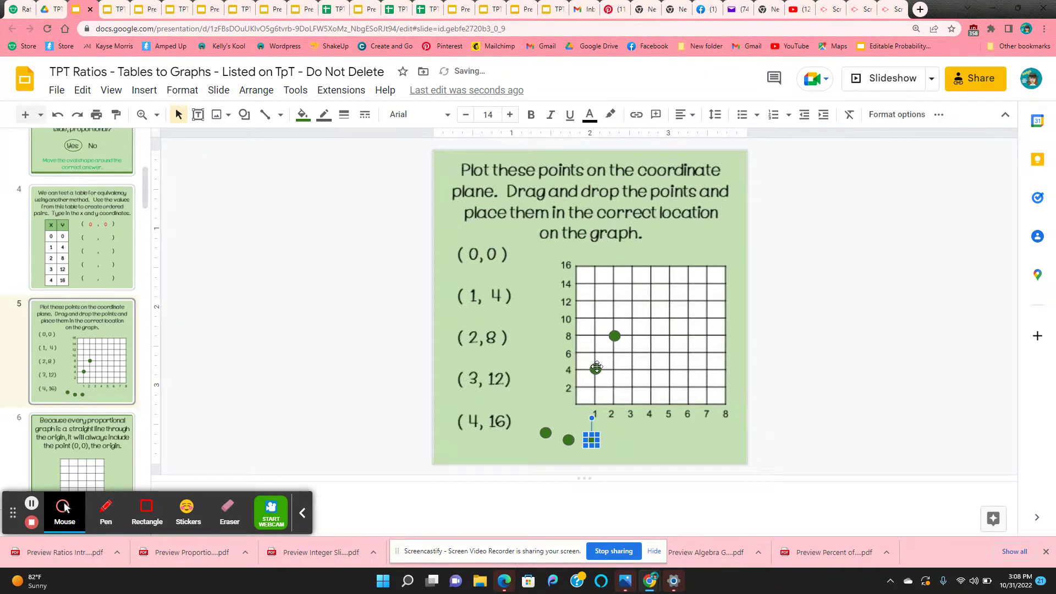
drag(596, 368, 563, 416)
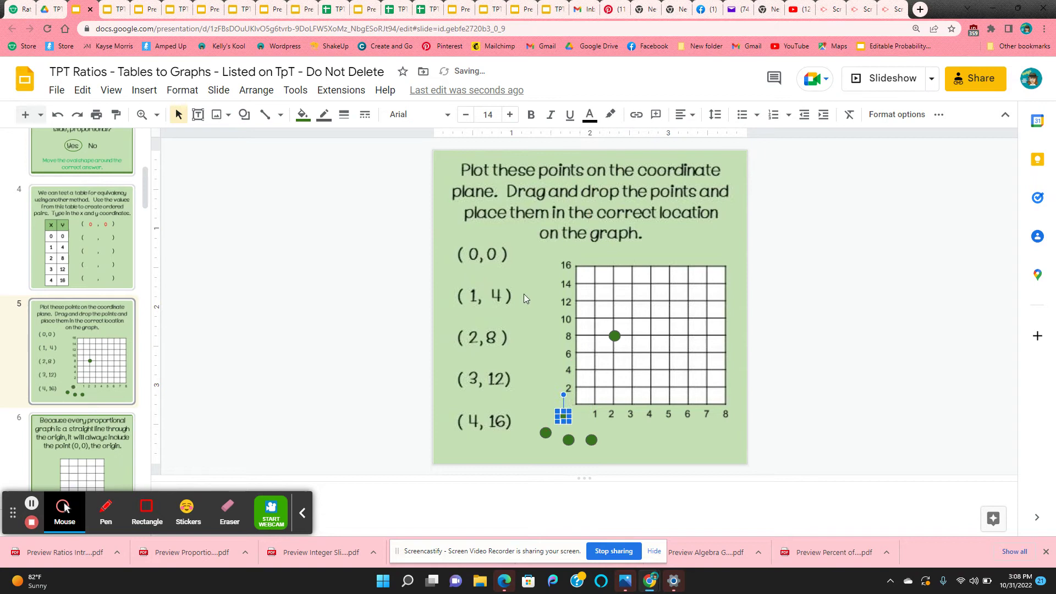
drag(614, 335, 595, 369)
click(621, 430)
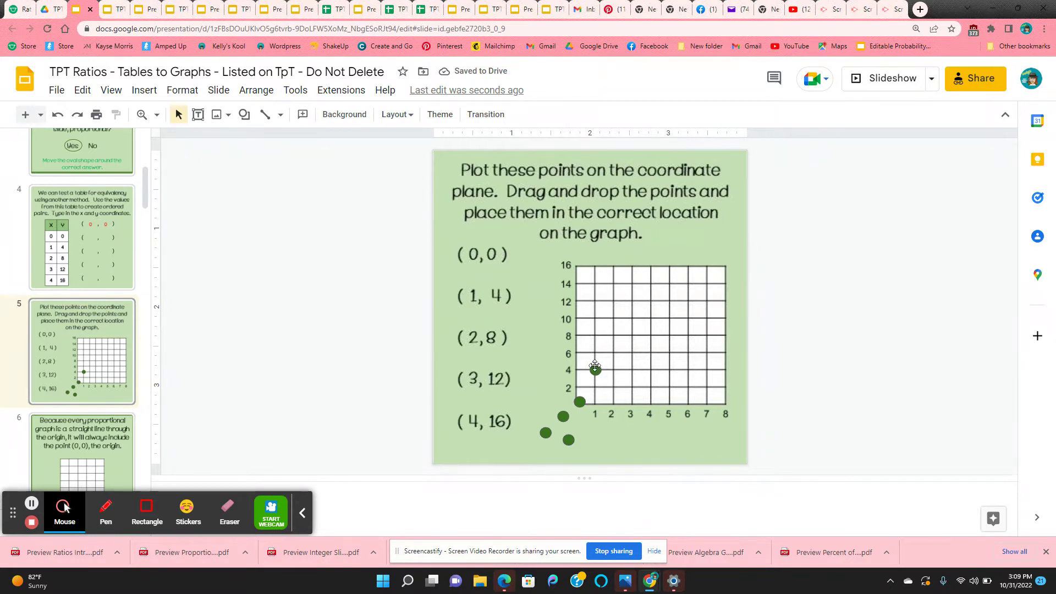
drag(595, 367, 603, 441)
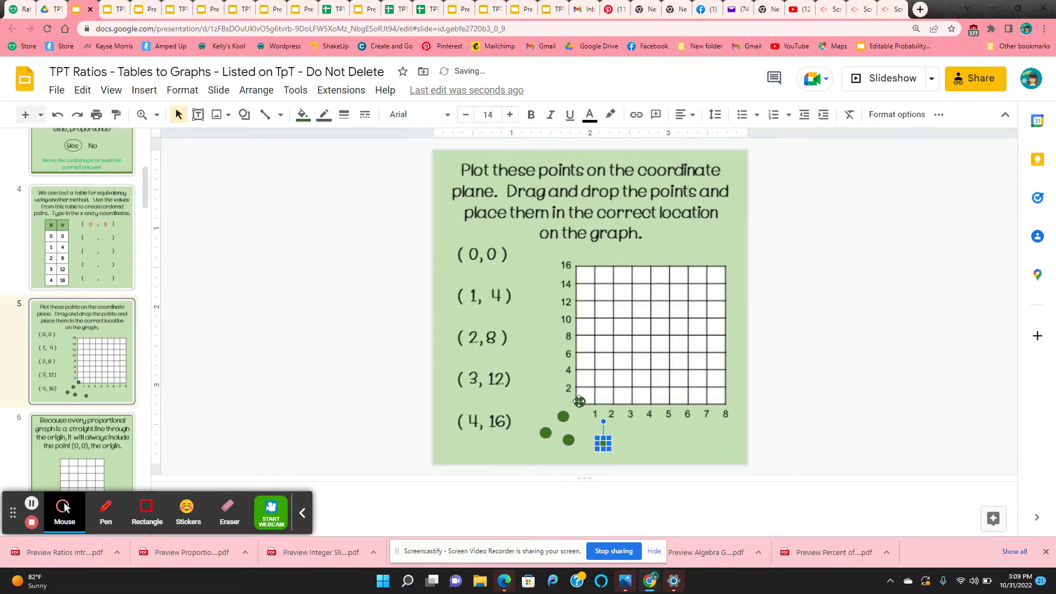
drag(579, 401, 590, 432)
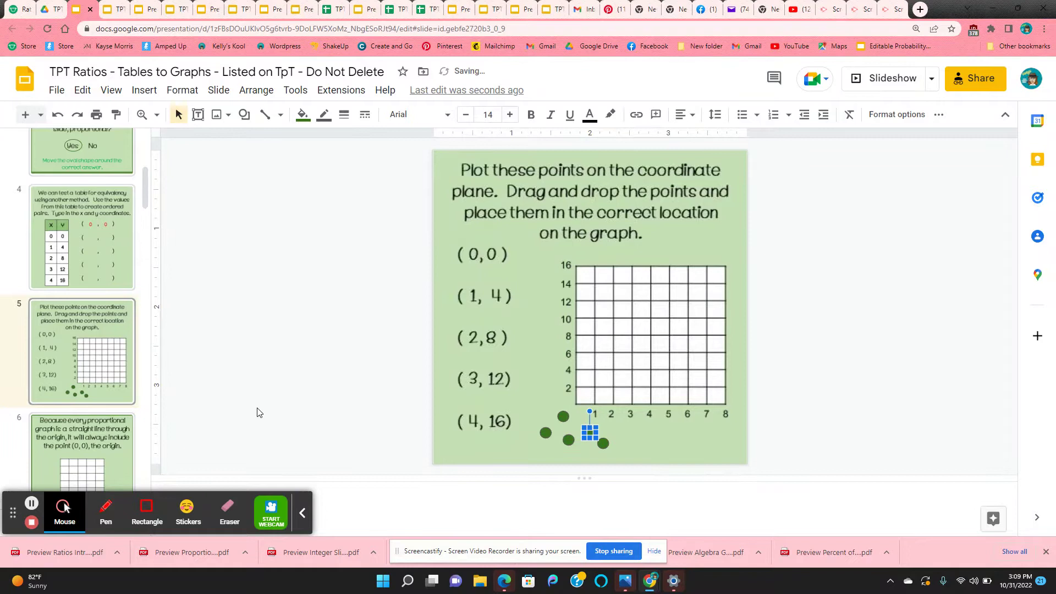
scroll(116, 342, down, 2)
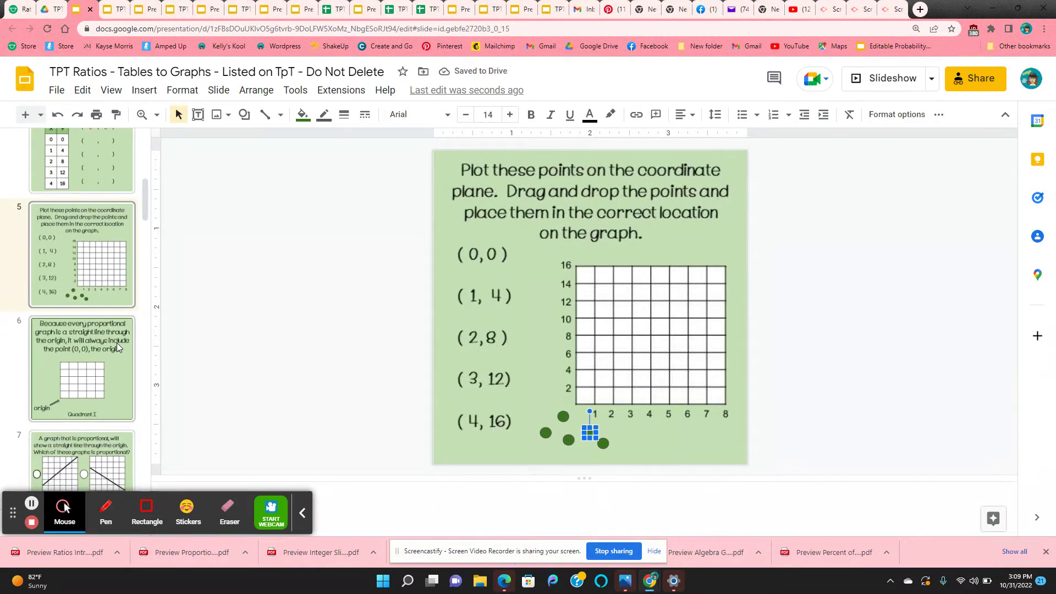
Open slide 6, which explains that proportional graphs pass through the origin (0, 0)
click(116, 342)
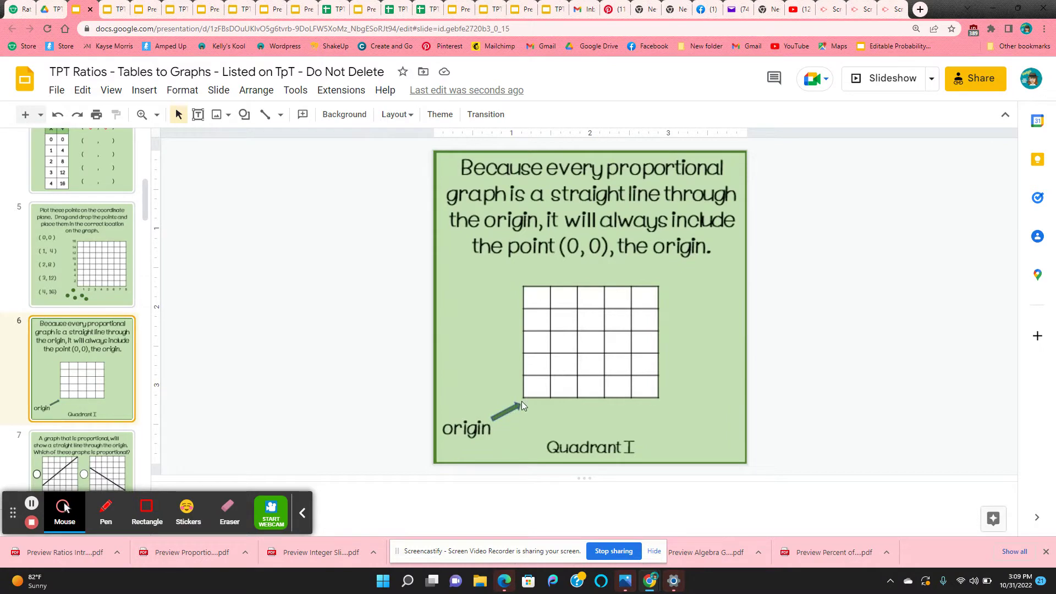
Open slide 7 and fill its bottom-right answer circle blue
scroll(101, 395, down, 3)
click(97, 384)
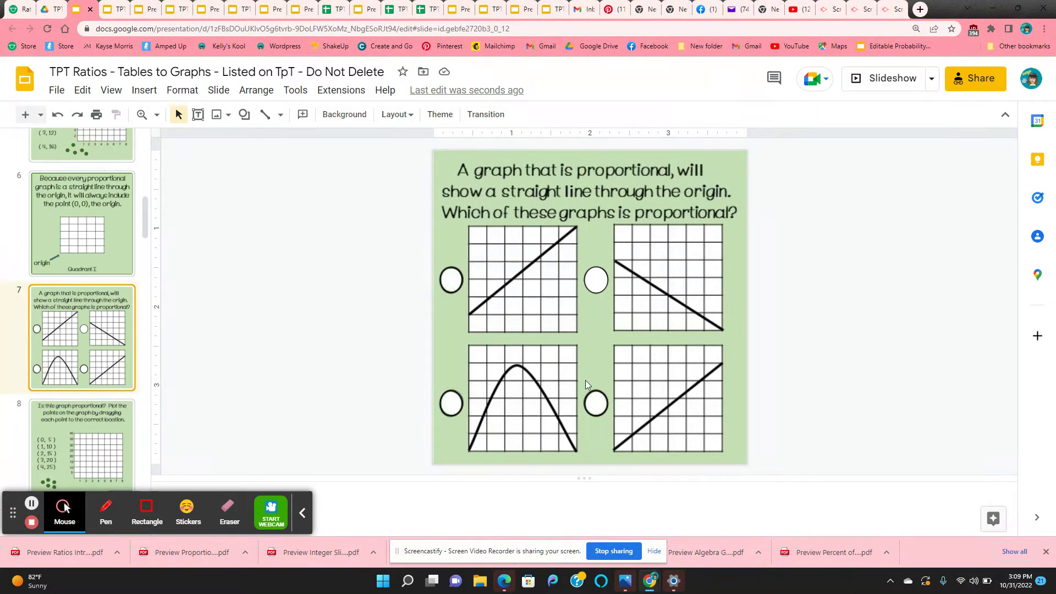
double_click(603, 404)
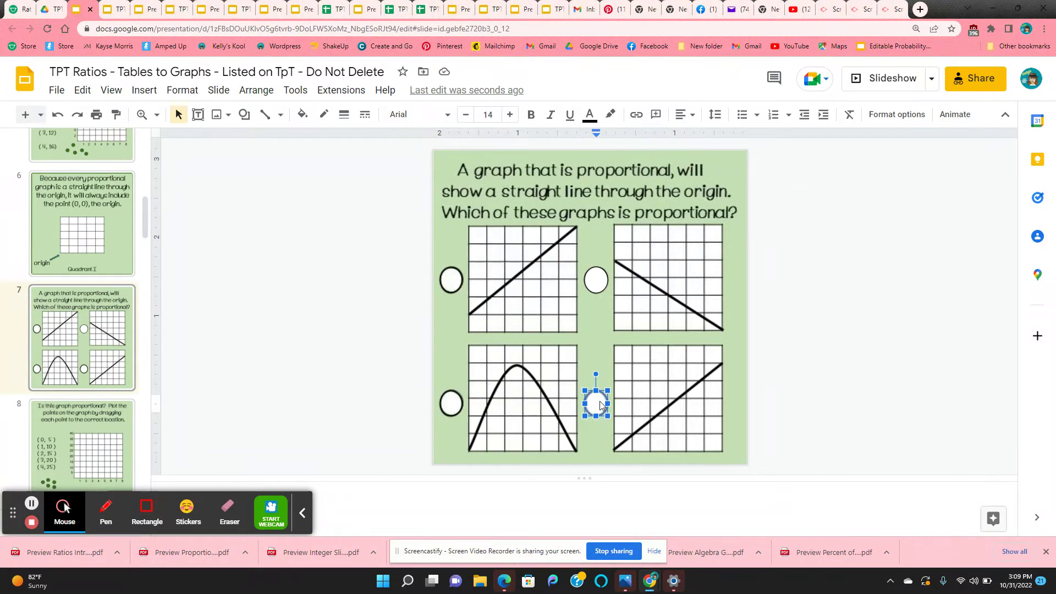
click(302, 114)
click(370, 184)
click(360, 252)
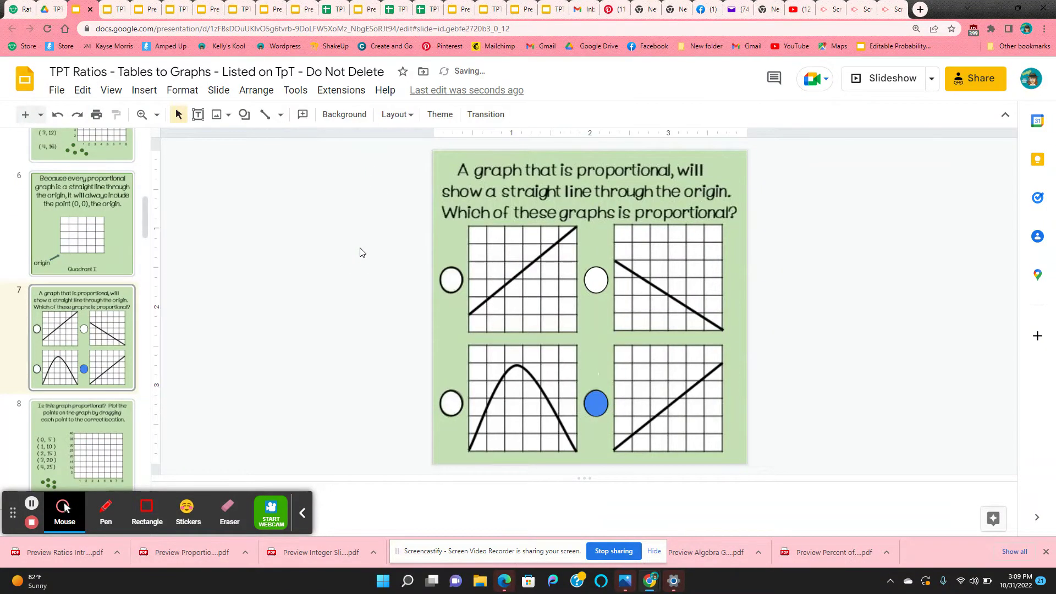
Change the bottom-right answer circle's fill back to white
click(597, 412)
click(302, 113)
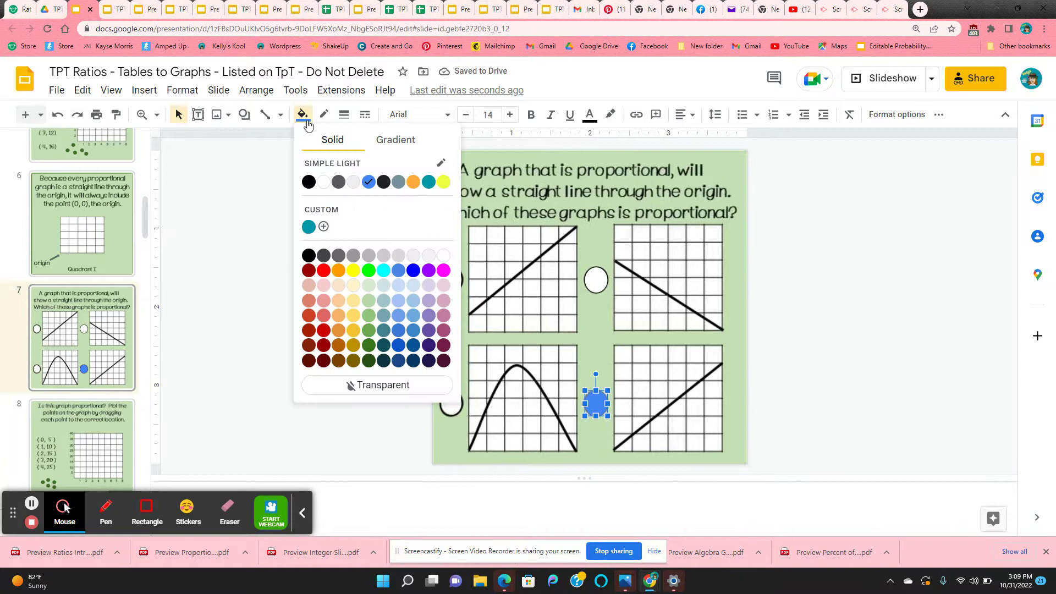
click(323, 182)
click(287, 228)
scroll(78, 401, down, 4)
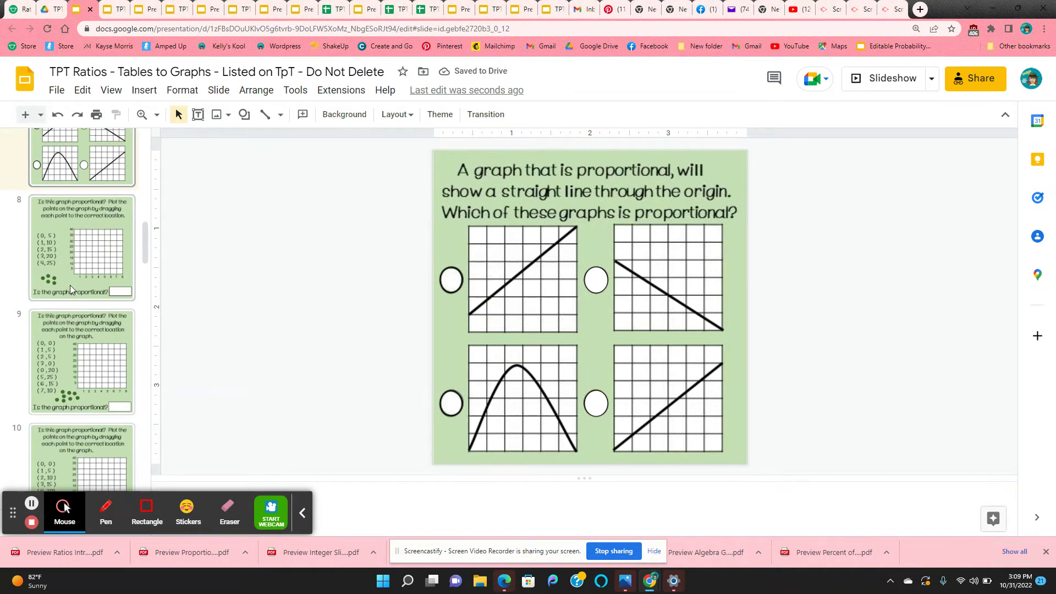
Open slide 8's graphing question and scroll the filmstrip down toward slide 12
click(69, 290)
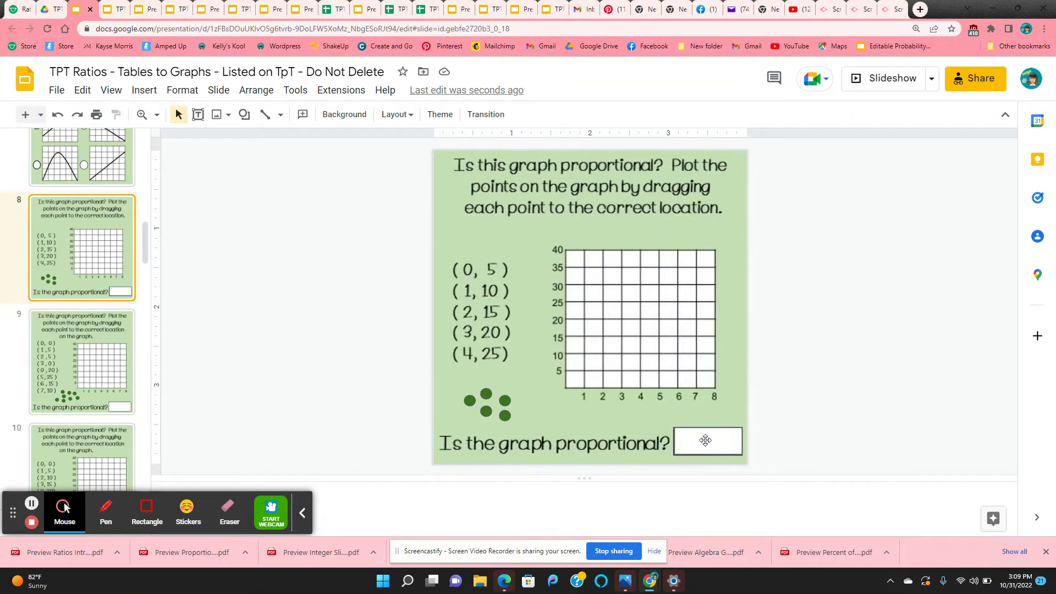
scroll(61, 405, down, 1)
scroll(61, 403, down, 5)
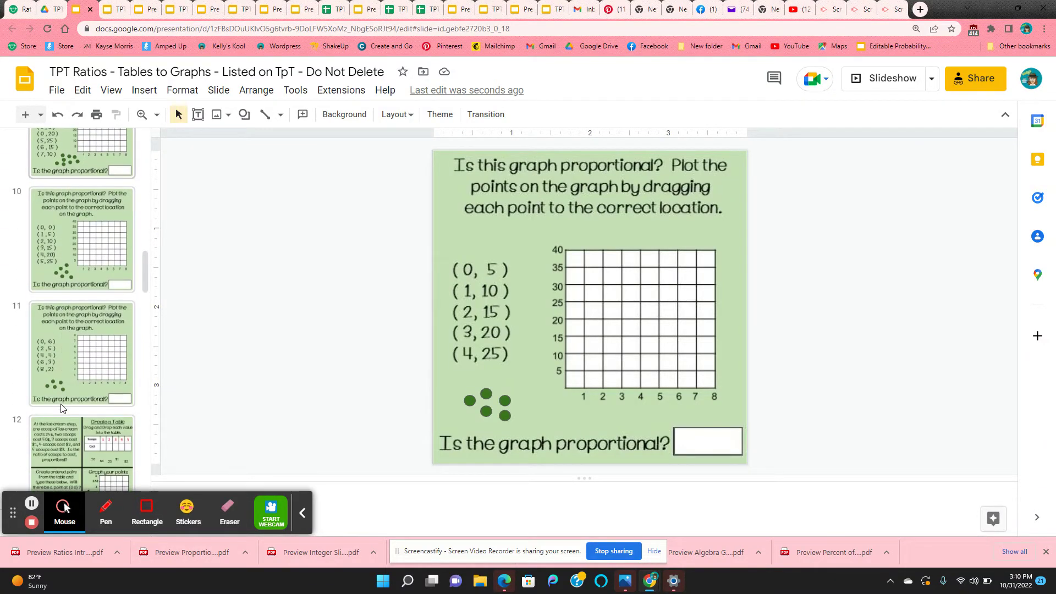
scroll(64, 343, down, 3)
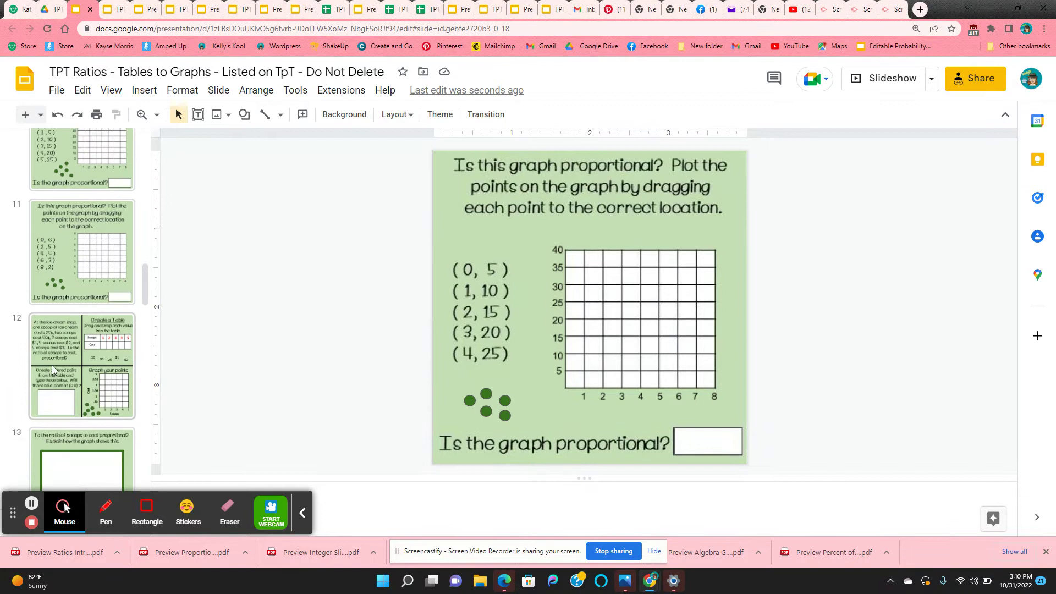
On slide 12, place .25 and .50 in the Cost cells for 1 and 2 scoops
click(51, 366)
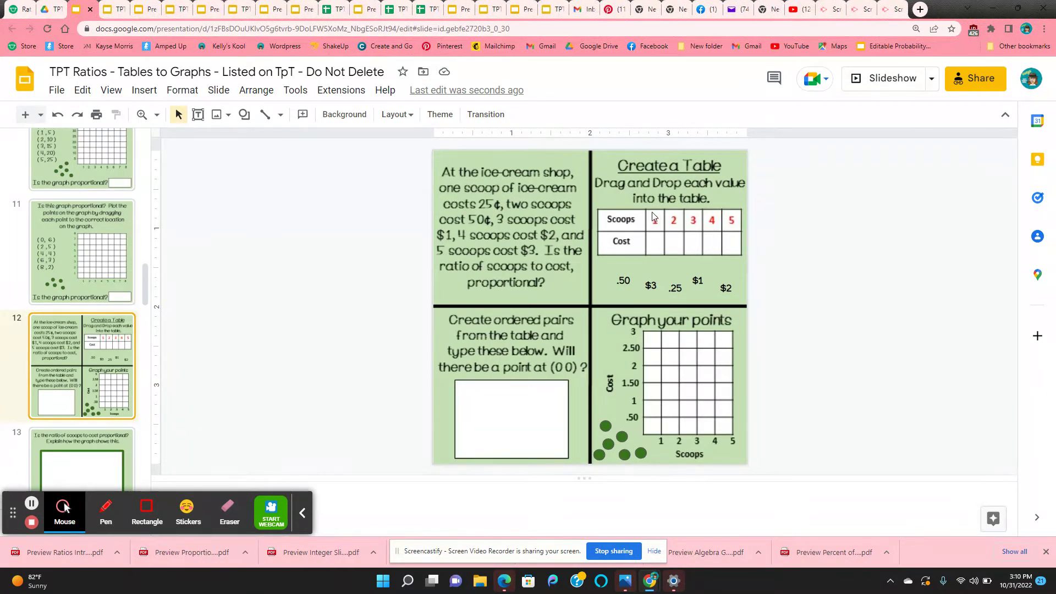
click(675, 290)
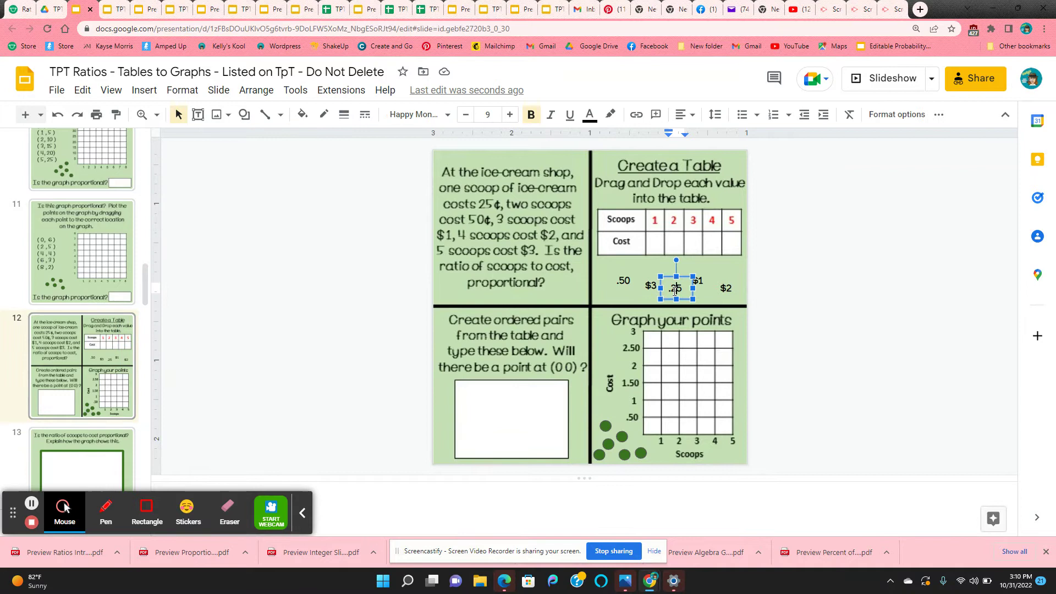
drag(685, 295, 659, 246)
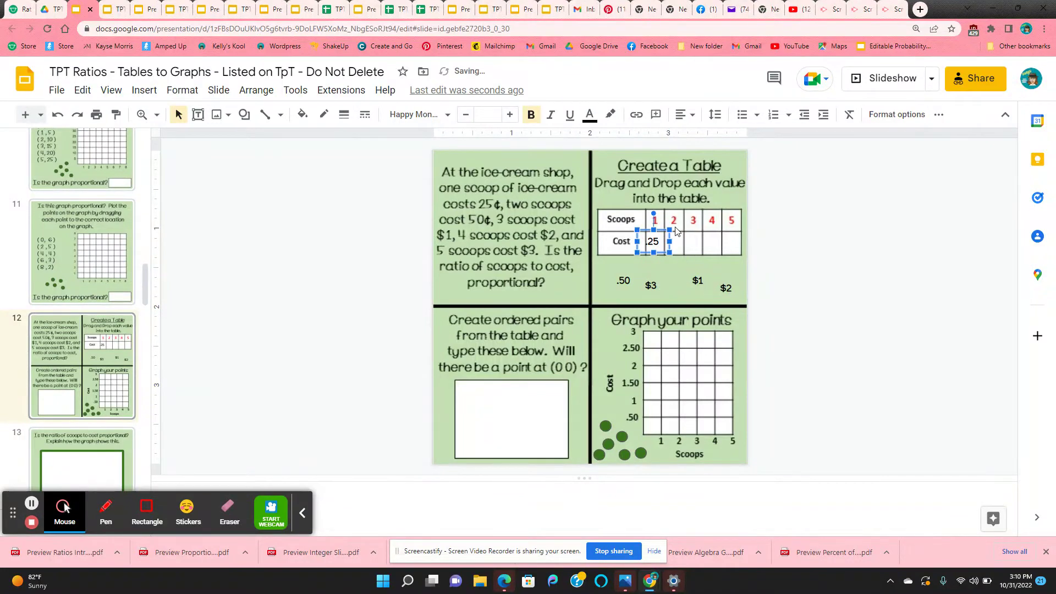
click(628, 279)
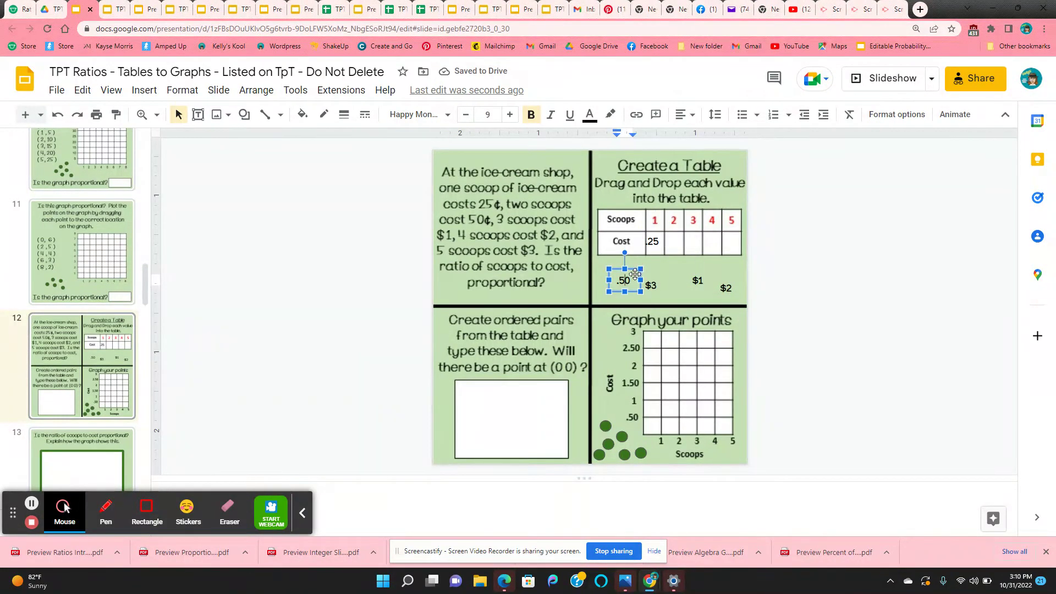
drag(651, 283, 678, 244)
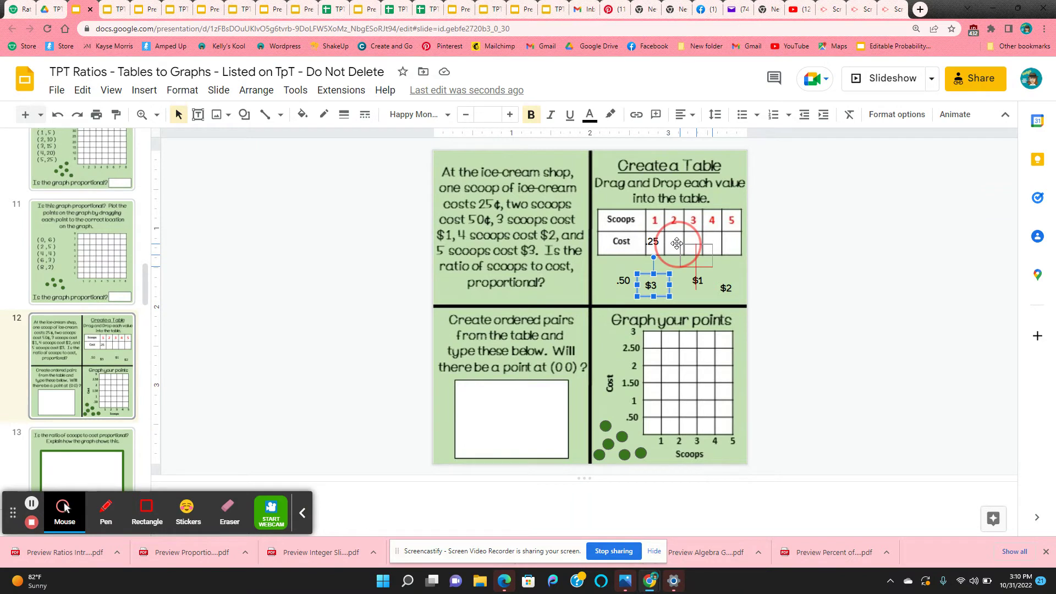
drag(710, 251, 676, 242)
click(625, 282)
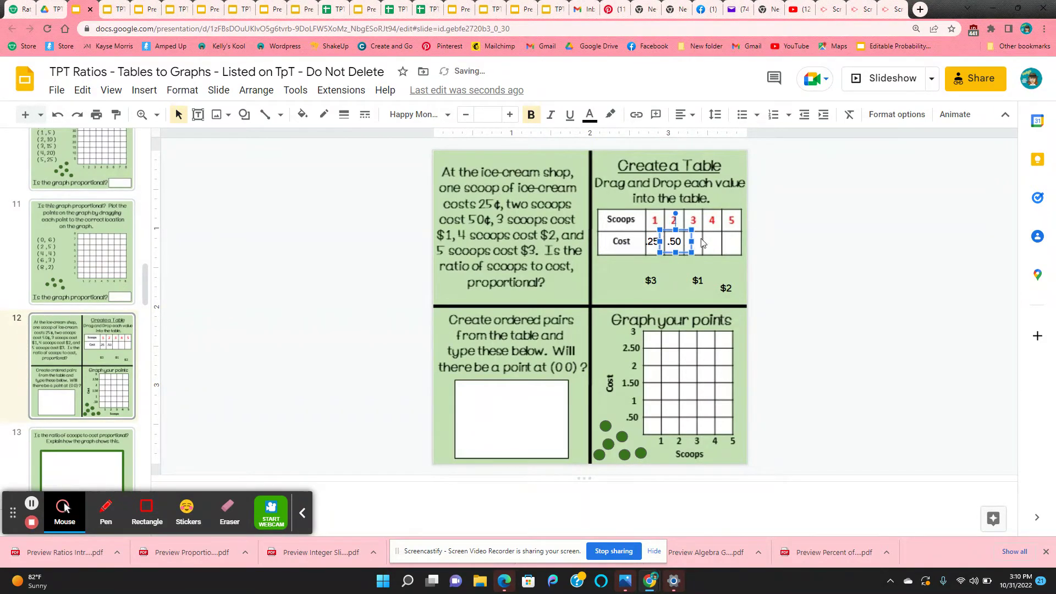
click(561, 290)
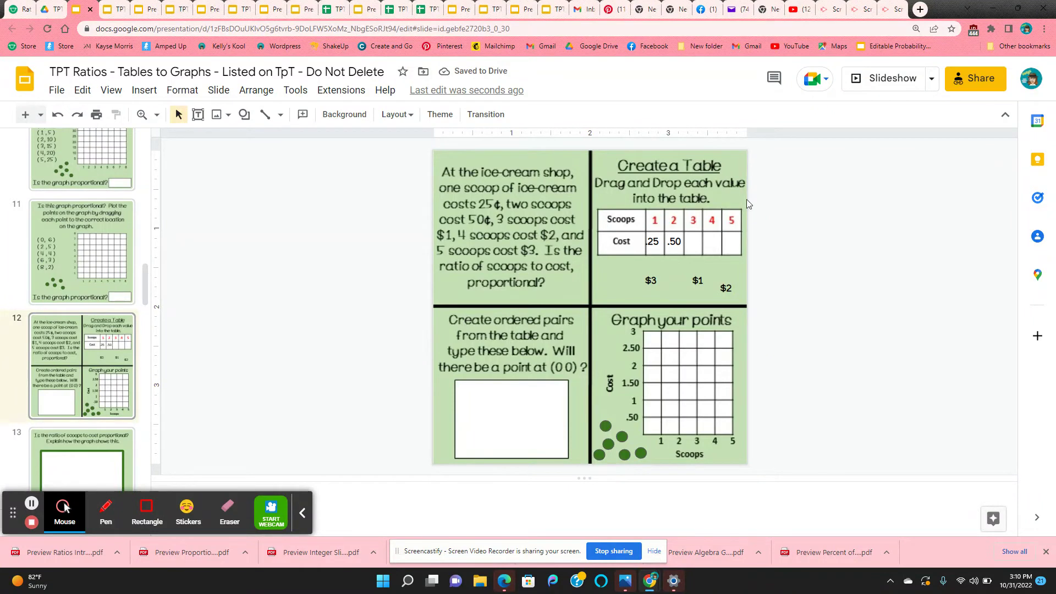
click(511, 410)
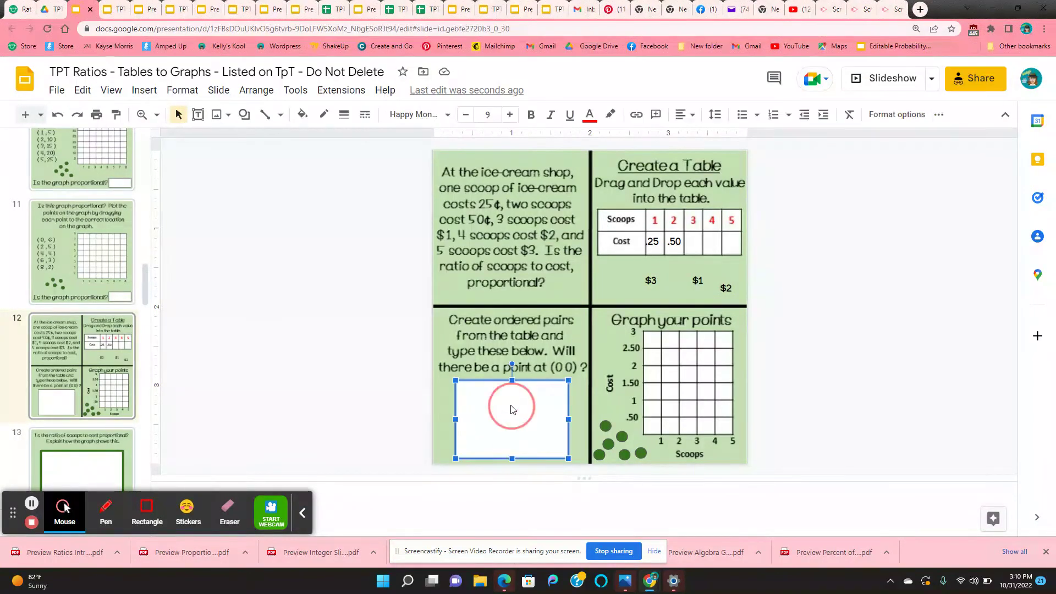
click(511, 410)
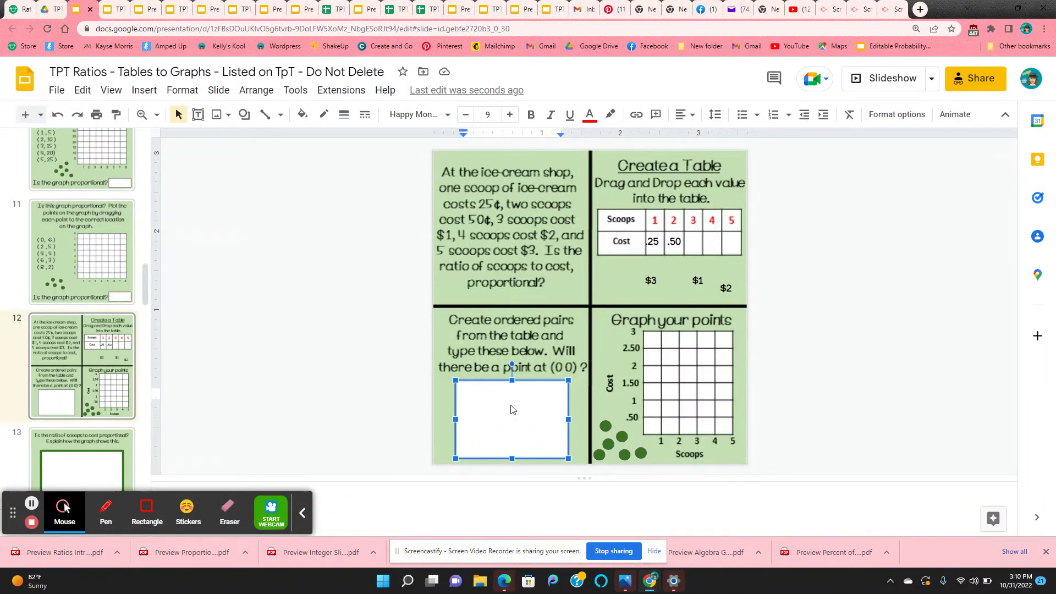
text((1, .25)
drag(494, 394, 462, 398)
click(530, 114)
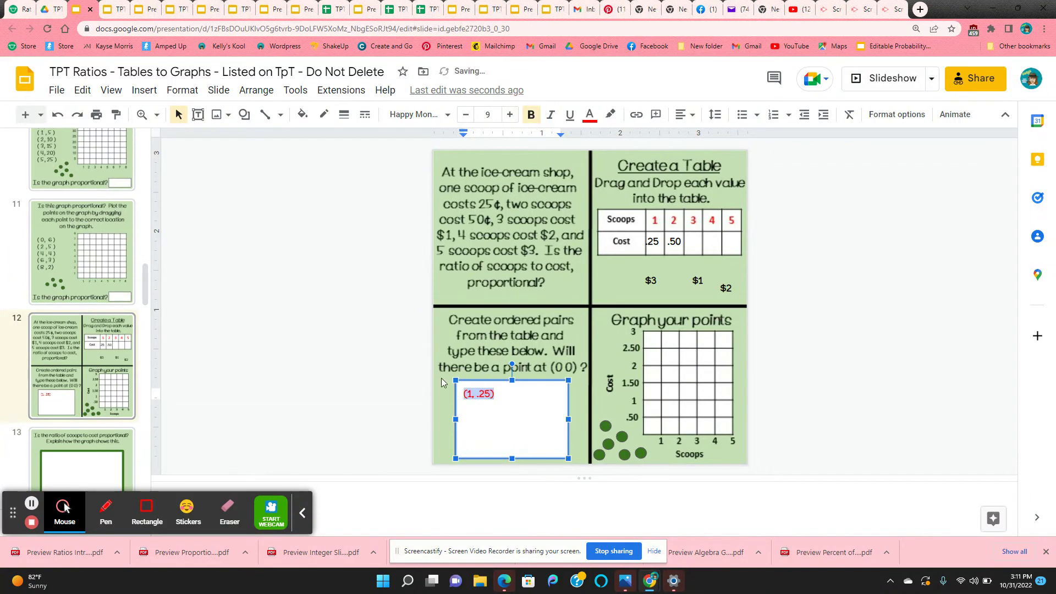
click(408, 382)
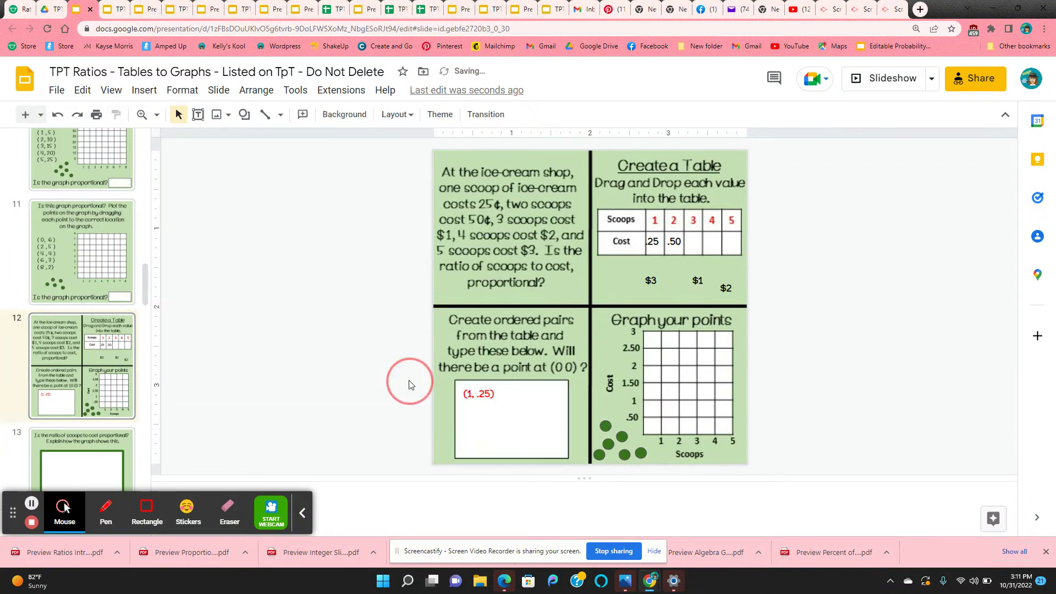
click(495, 395)
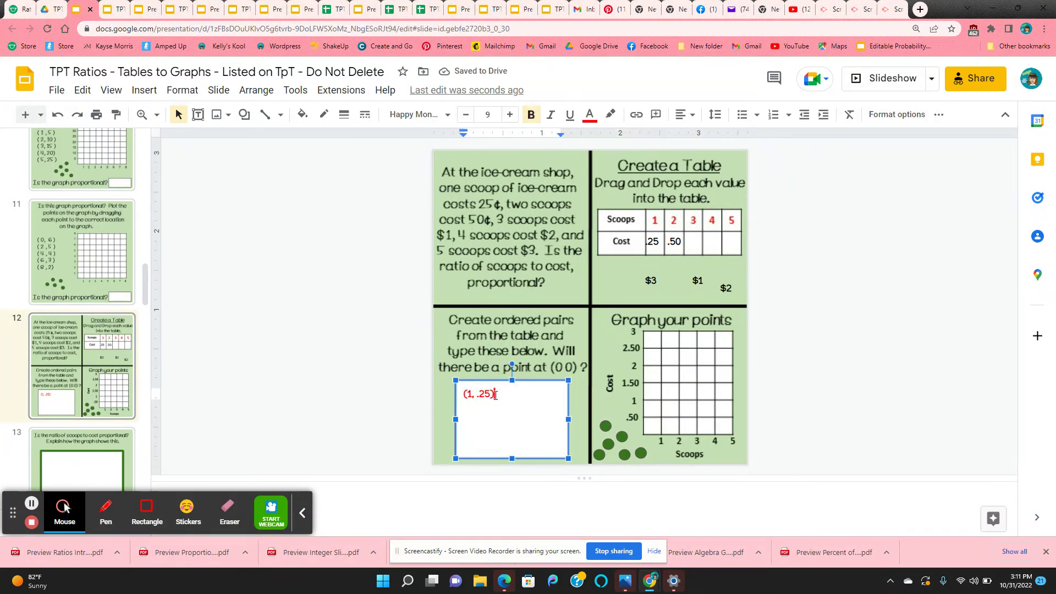
key(BackSpace)
key(BackSpace)
key(BackSpace)
key(BackSpace)
Open slide 13, asking whether scoops to cost is proportional and why
click(400, 285)
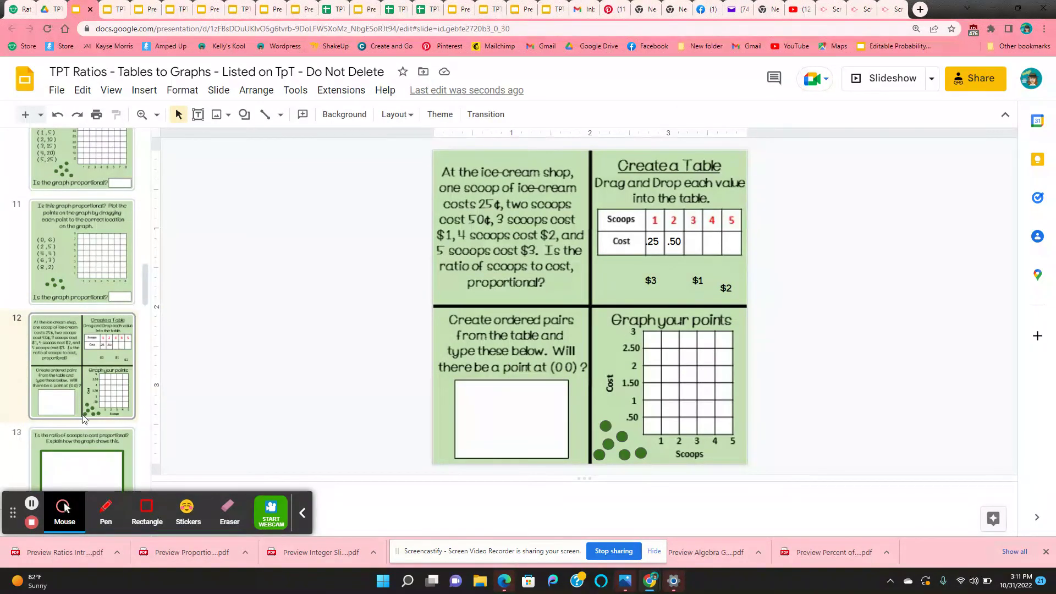
scroll(83, 419, down, 4)
click(72, 272)
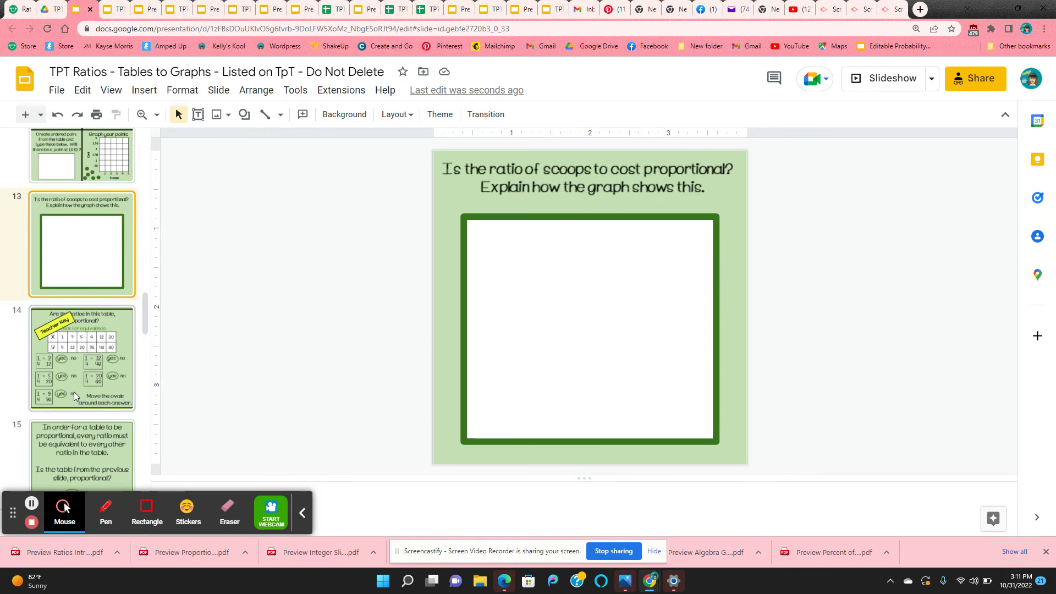
scroll(74, 392, down, 15)
scroll(76, 396, up, 20)
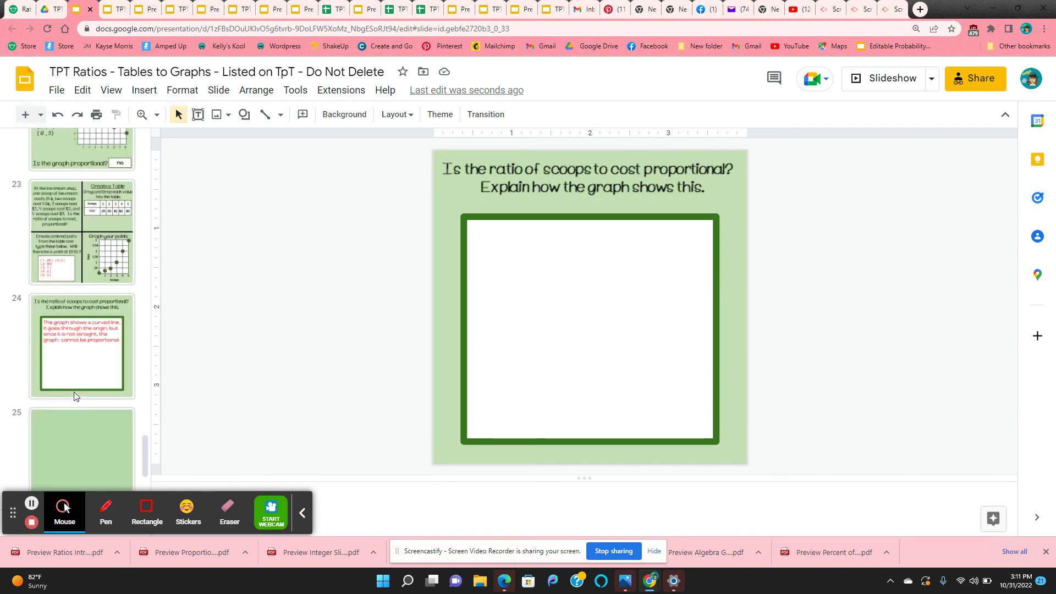
scroll(76, 396, up, 8)
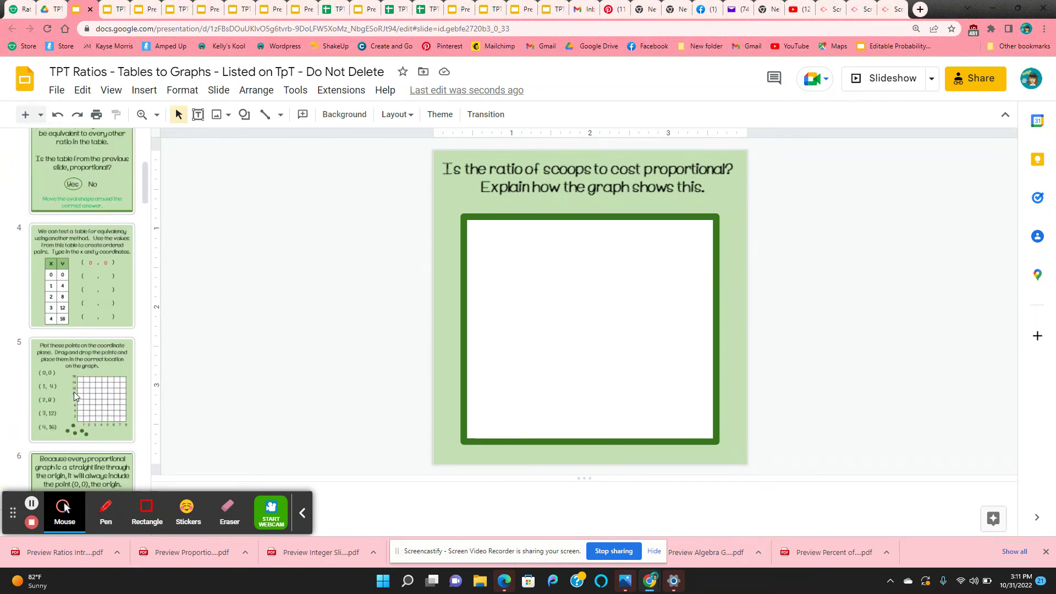
click(57, 89)
mouse_move(242, 181)
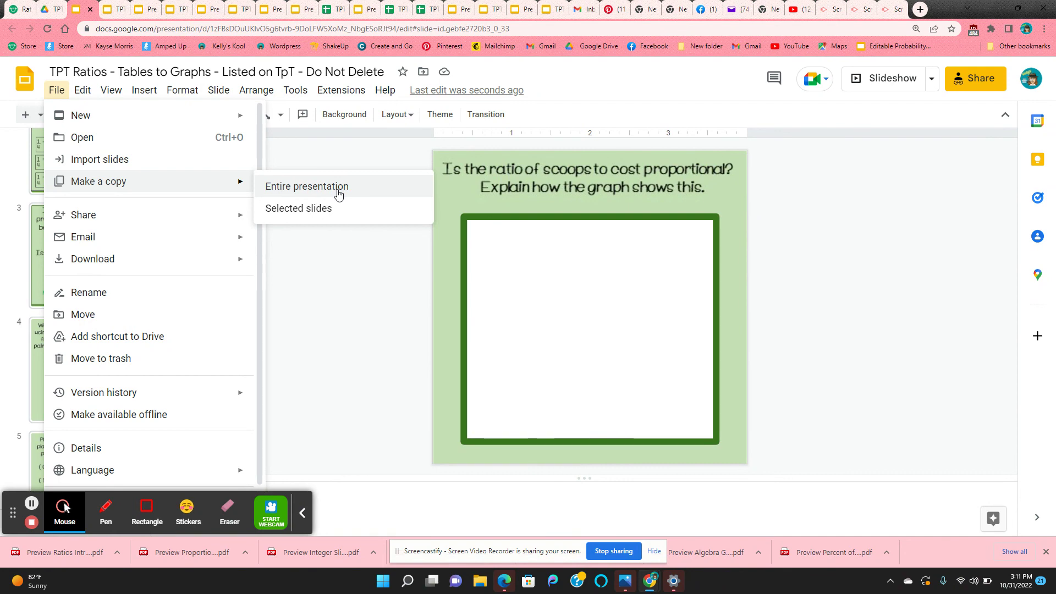
click(337, 332)
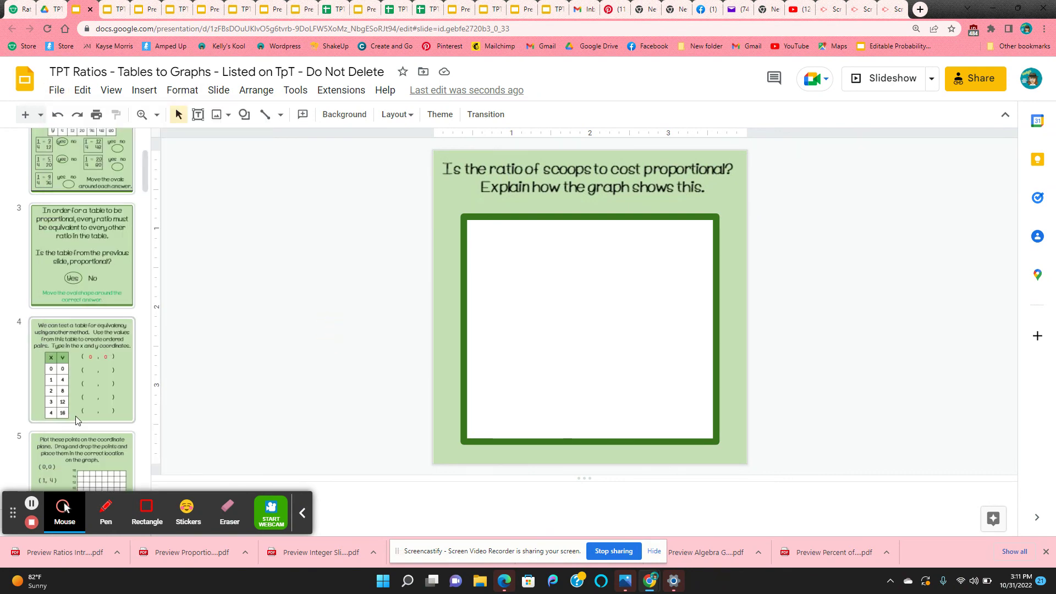
scroll(75, 416, down, 10)
scroll(75, 416, down, 15)
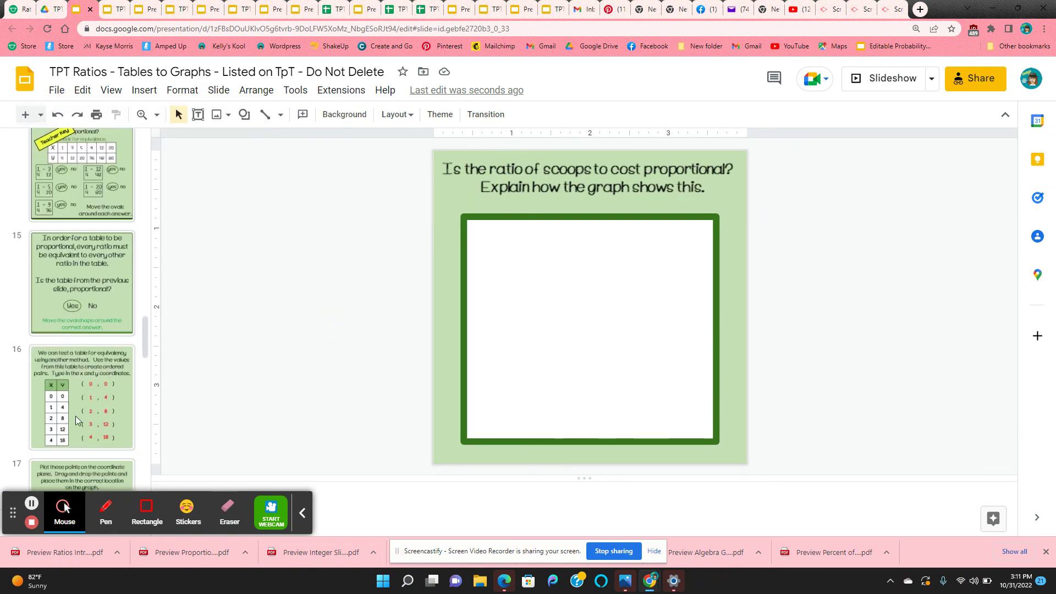